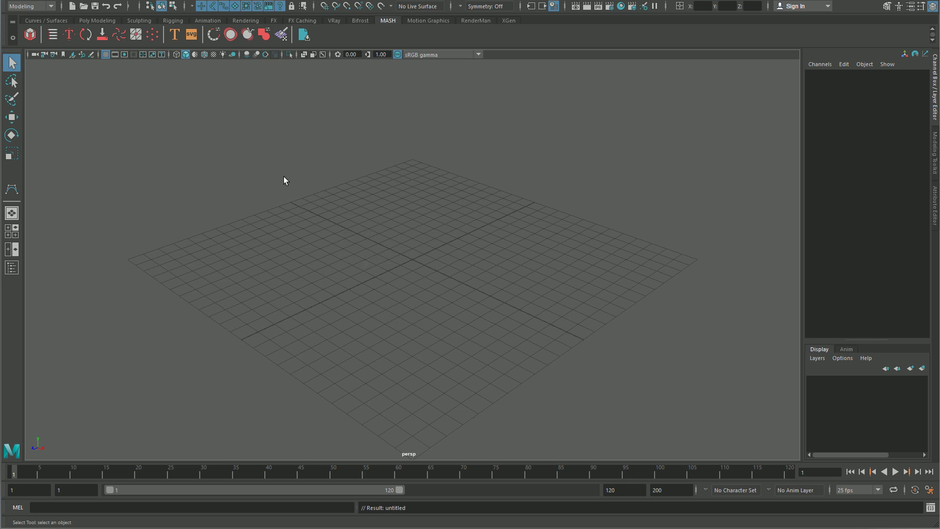
# With the CV Curve Tool, start an S-shaped curve and draw its first bend across the grid
pyautogui.press('space')
pyautogui.click(134, 139)
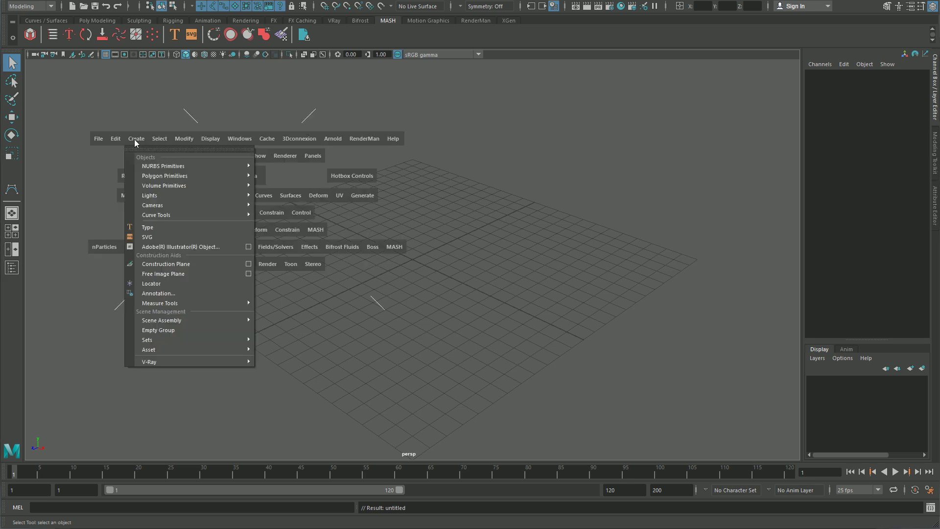
pyautogui.moveTo(176, 214)
pyautogui.click(282, 224)
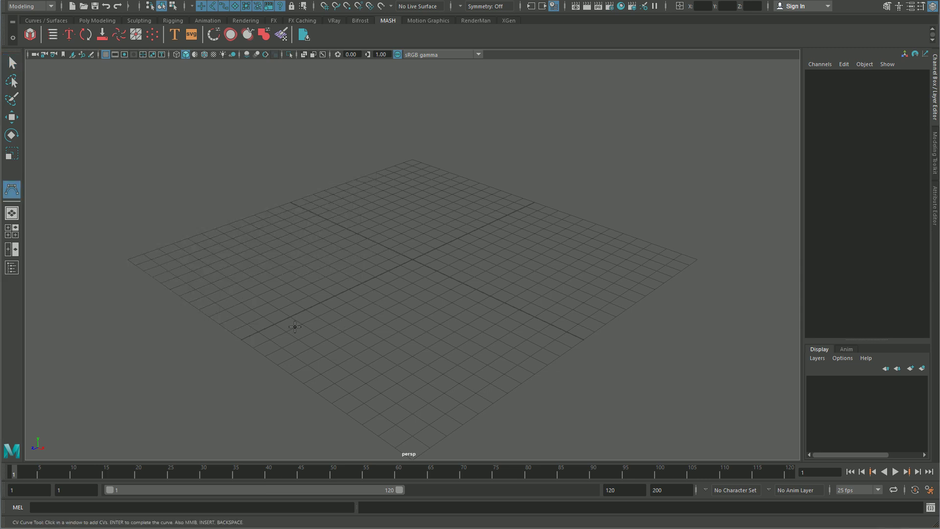
pyautogui.click(164, 267)
pyautogui.click(220, 309)
pyautogui.click(289, 303)
pyautogui.click(273, 257)
pyautogui.click(334, 221)
pyautogui.click(389, 229)
pyautogui.click(398, 283)
# Carry the curve around the lower loop and upper bend, then finish curve1
pyautogui.click(321, 322)
pyautogui.click(333, 379)
pyautogui.click(399, 394)
pyautogui.click(501, 370)
pyautogui.click(531, 307)
pyautogui.click(495, 268)
pyautogui.click(442, 226)
pyautogui.click(464, 196)
pyautogui.click(541, 205)
pyautogui.click(616, 249)
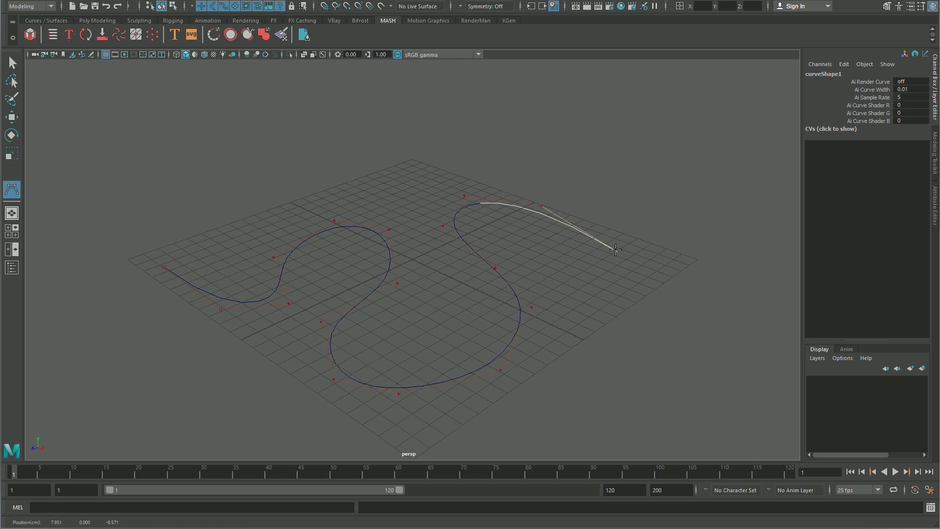
pyautogui.press('Return')
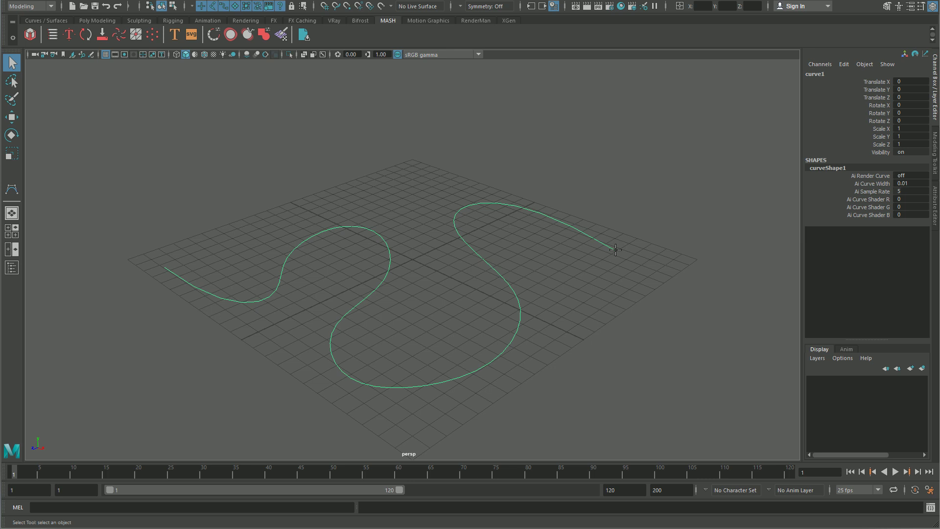
pyautogui.click(414, 196)
# Create a polygon cube and stretch it taller in Y
pyautogui.keyDown('shift'); pyautogui.moveTo(376, 179); pyautogui.dragTo(377, 205, button='right'); pyautogui.keyUp('shift')
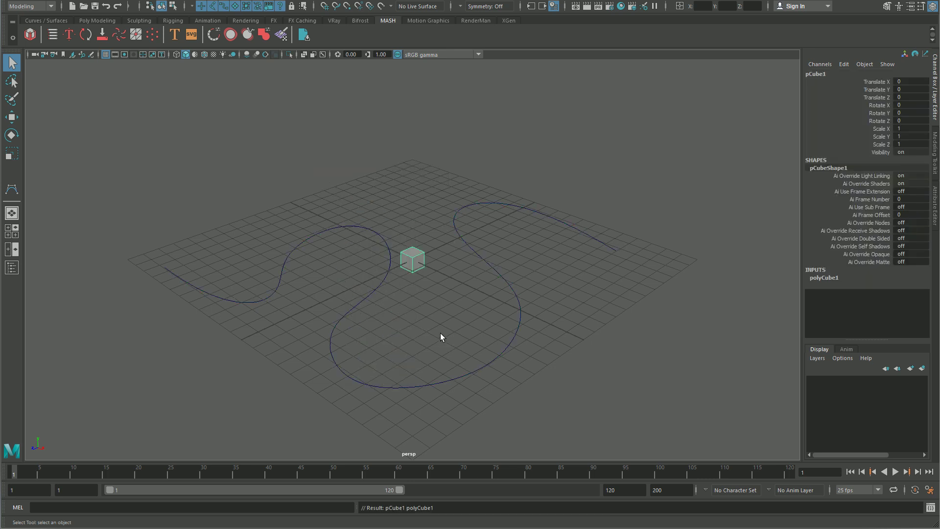
pyautogui.press('r')
pyautogui.moveTo(412, 176); pyautogui.dragTo(414, 237)
pyautogui.moveTo(443, 359); pyautogui.dragTo(416, 282, button='middle')
pyautogui.moveTo(401, 362); pyautogui.dragTo(408, 247, button='middle')
# Thin and shorten the cube into a domino block of 0.611 × 5.093 × 0.256
pyautogui.keyDown('ctrl'); pyautogui.moveTo(412, 178); pyautogui.dragTo(413, 215); pyautogui.keyUp('ctrl')
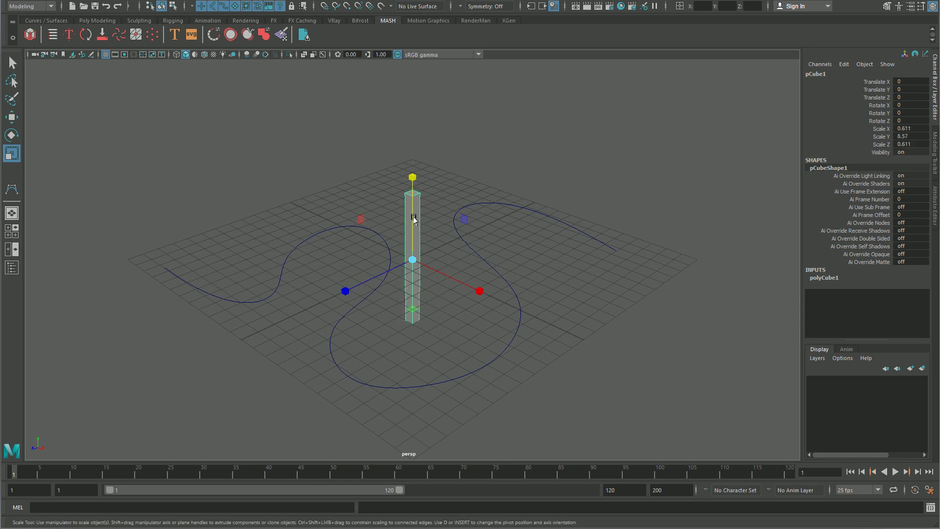
pyautogui.moveTo(346, 291); pyautogui.dragTo(403, 282)
pyautogui.keyDown('alt'); pyautogui.moveTo(445, 369); pyautogui.dragTo(430, 359); pyautogui.keyUp('alt')
pyautogui.moveTo(411, 176); pyautogui.dragTo(414, 212)
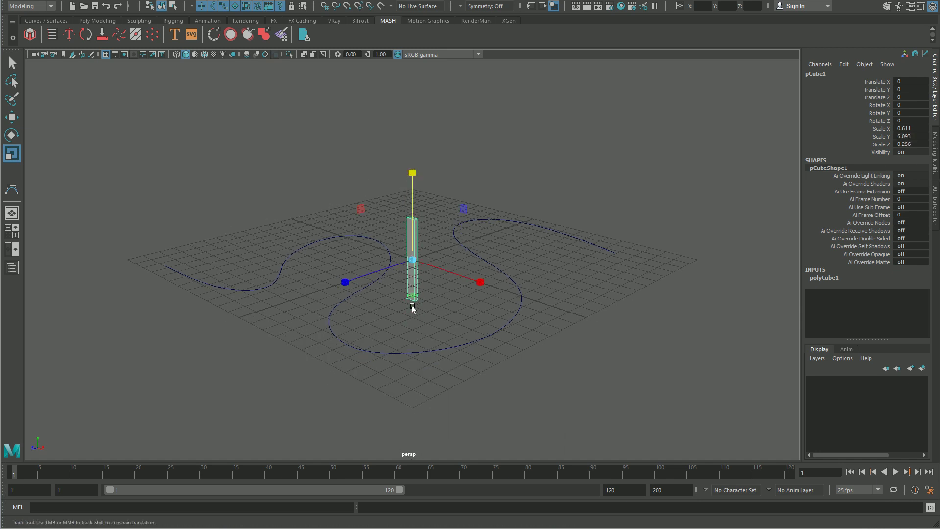
pyautogui.keyDown('alt'); pyautogui.moveTo(413, 307); pyautogui.dragTo(575, 337, button='right'); pyautogui.keyUp('alt')
# Try snapping the block's pivot to its bottom corner, then undo the attempt
pyautogui.press('w')
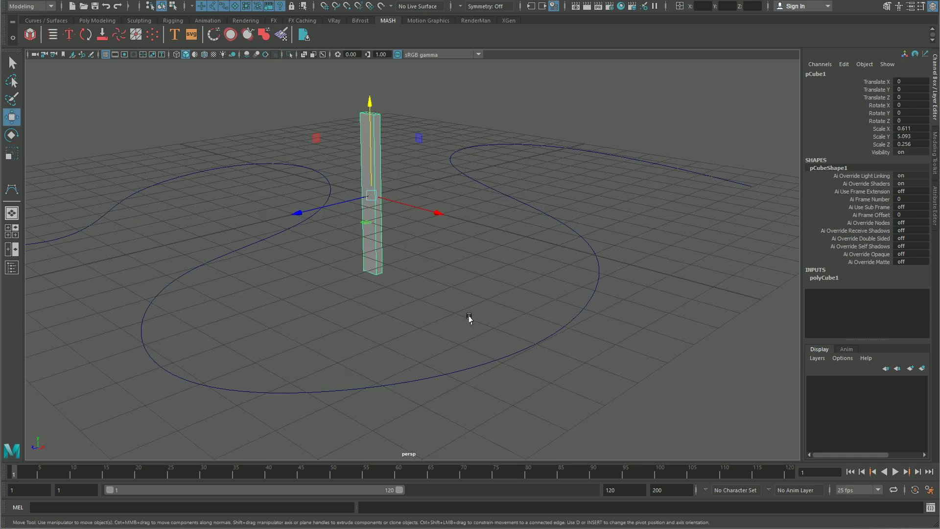
pyautogui.press('d')
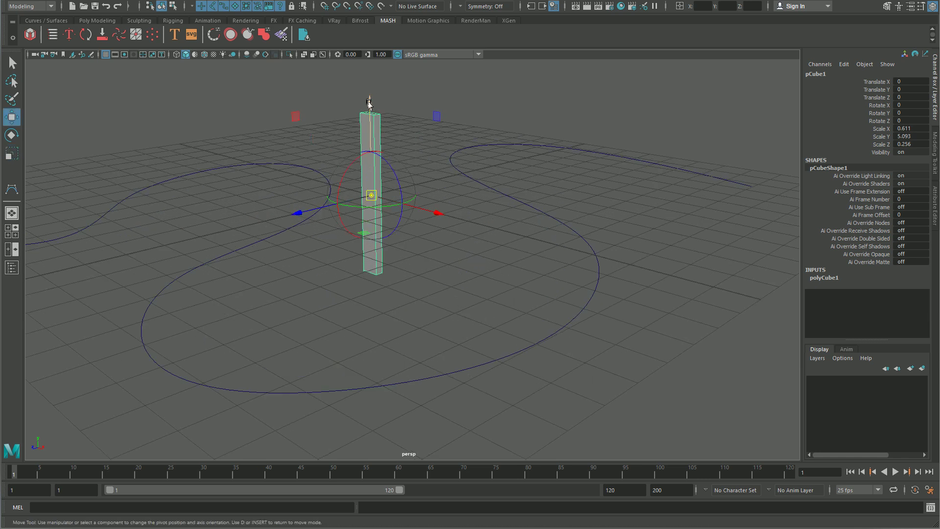
pyautogui.keyDown('alt'); pyautogui.moveTo(372, 206); pyautogui.dragTo(518, 321); pyautogui.keyUp('alt')
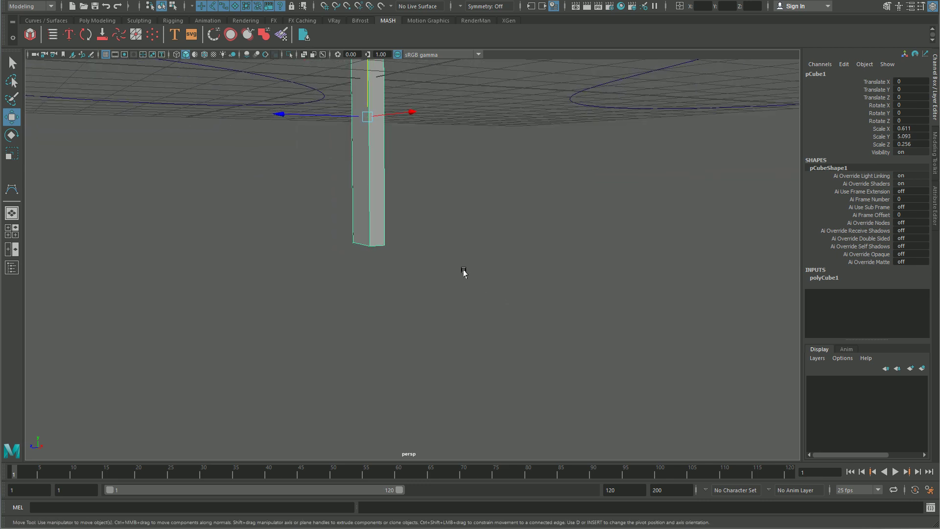
pyautogui.press('d')
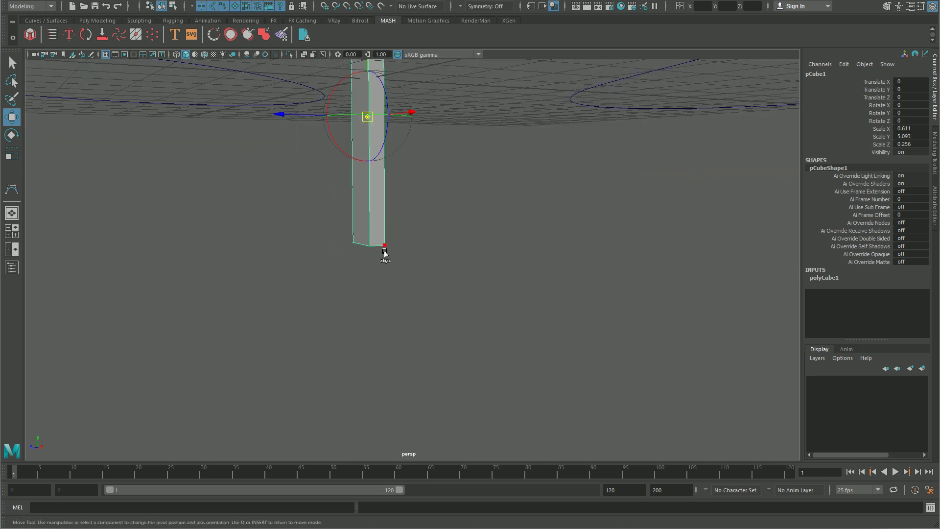
pyautogui.moveTo(385, 246); pyautogui.dragTo(383, 249)
pyautogui.press('d')
pyautogui.moveTo(447, 233)
pyautogui.keyDown('alt'); pyautogui.mouseDown()
pyautogui.moveTo(451, 254)
pyautogui.moveTo(455, 228)
pyautogui.mouseUp(); pyautogui.keyUp('alt')
pyautogui.press('v')
pyautogui.moveTo(393, 290); pyautogui.dragTo(394, 290, button='middle')
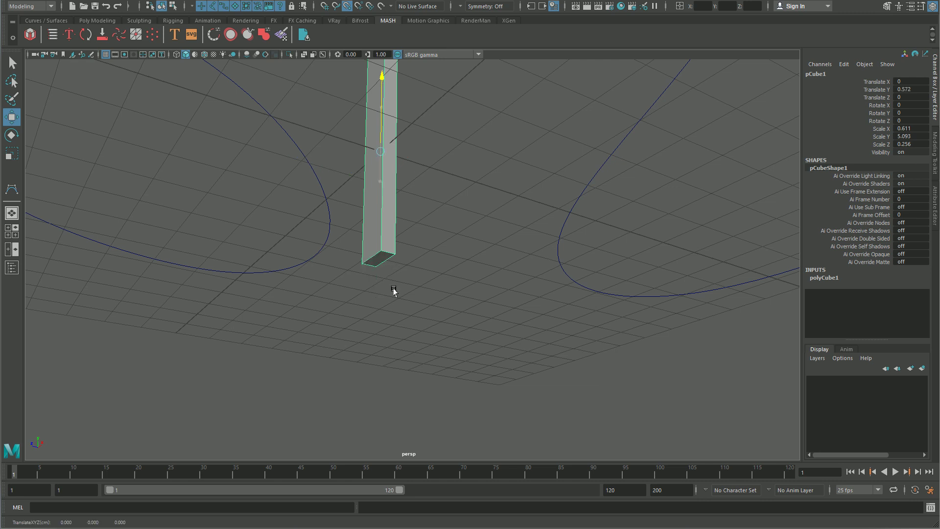
pyautogui.press('d')
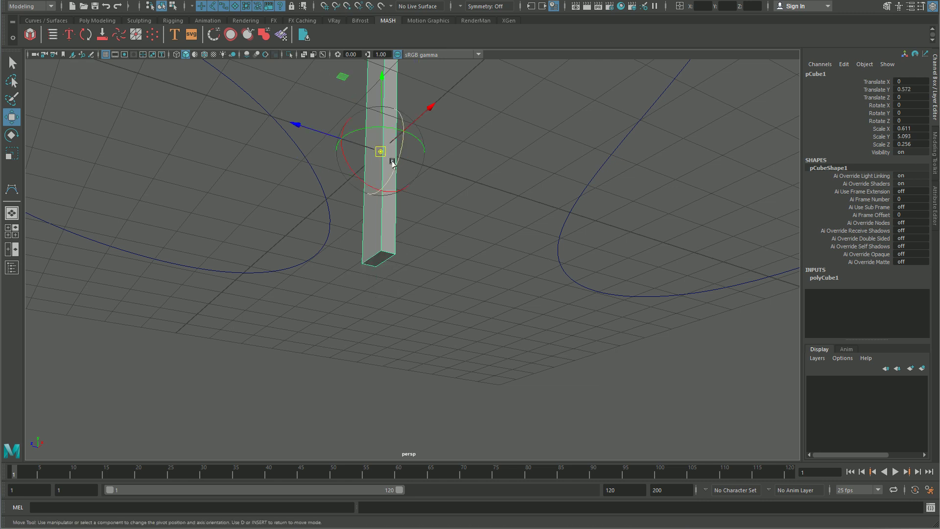
pyautogui.press('v')
pyautogui.moveTo(390, 258); pyautogui.dragTo(395, 256, button='middle')
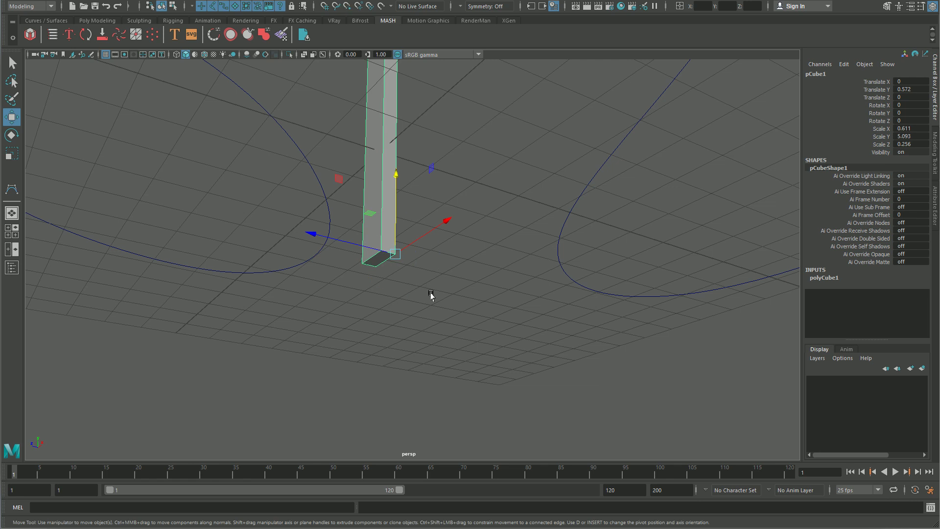
pyautogui.hotkey('ctrl', 'z')
# Snap the block's pivot down to its base using point snapping
pyautogui.press('d')
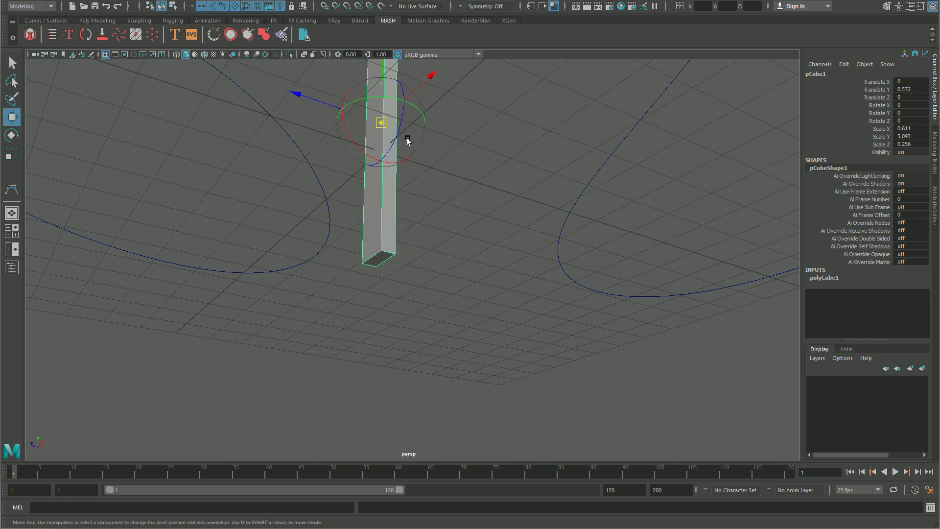
pyautogui.keyDown('alt'); pyautogui.moveTo(451, 193); pyautogui.dragTo(479, 261); pyautogui.keyUp('alt')
pyautogui.press('d')
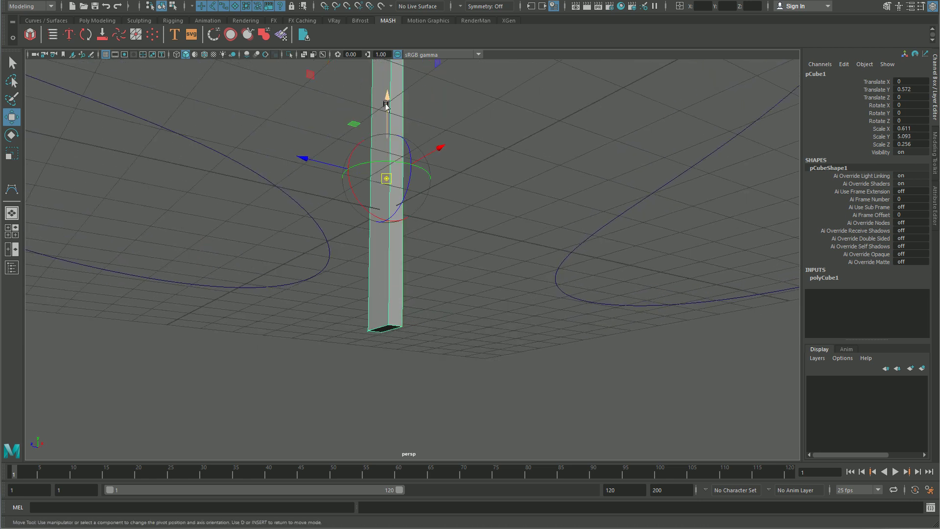
pyautogui.press('v')
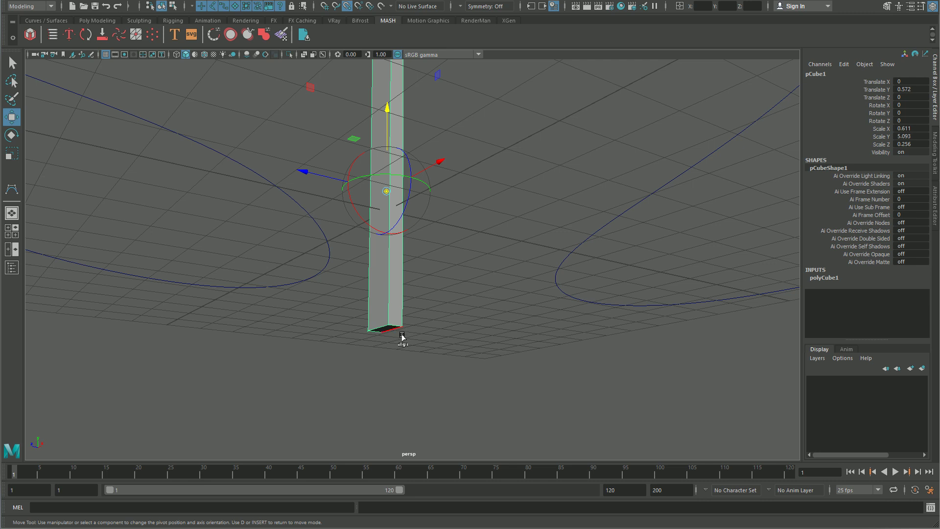
pyautogui.moveTo(402, 328); pyautogui.dragTo(403, 329, button='middle')
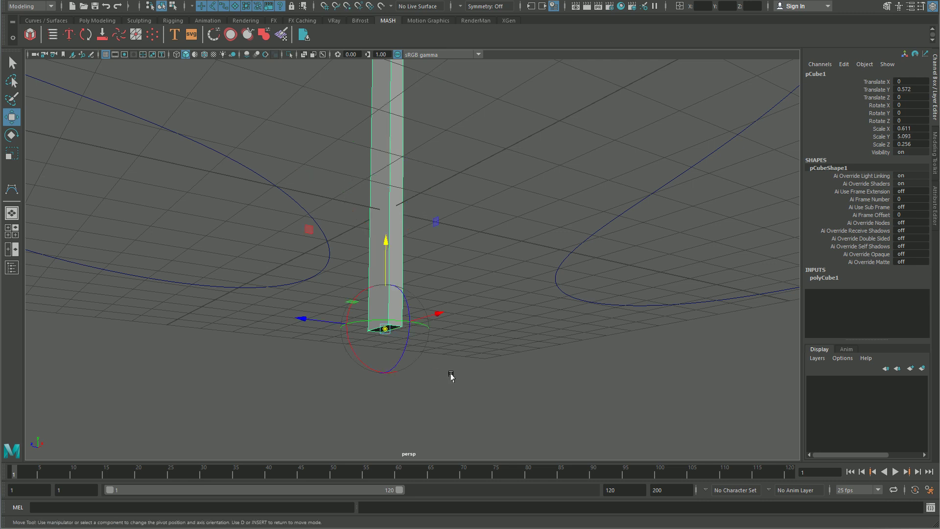
pyautogui.keyDown('alt'); pyautogui.moveTo(543, 370); pyautogui.dragTo(230, 316, button='right'); pyautogui.keyUp('alt')
pyautogui.keyDown('alt'); pyautogui.moveTo(230, 315); pyautogui.dragTo(277, 354); pyautogui.keyUp('alt')
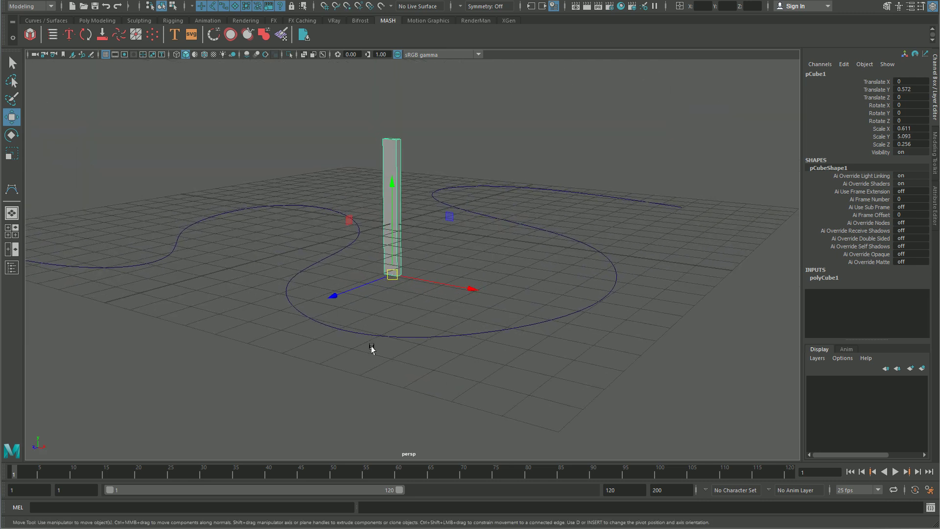
# Grid-snap the block onto the grid, then delete its history and freeze transforms
pyautogui.moveTo(430, 199); pyautogui.dragTo(432, 91, button='middle')
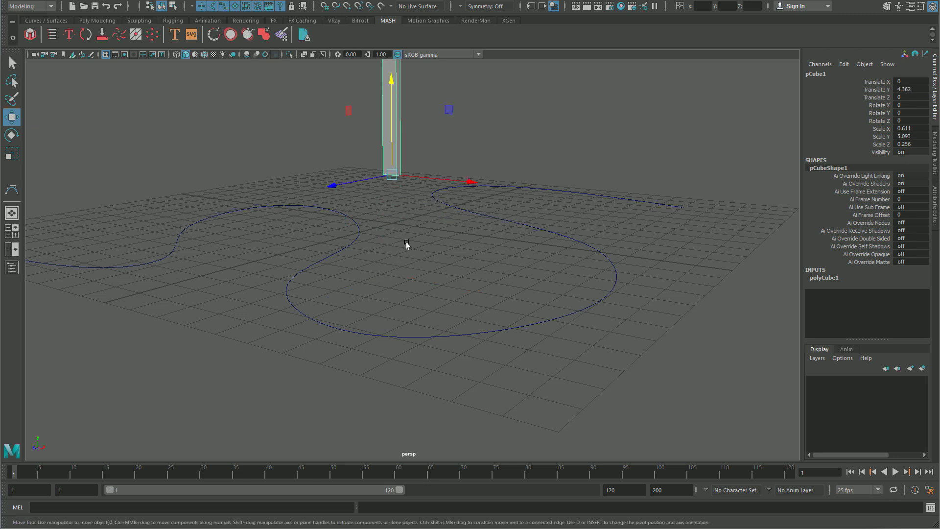
pyautogui.press('x')
pyautogui.moveTo(394, 229); pyautogui.dragTo(391, 227, button='middle')
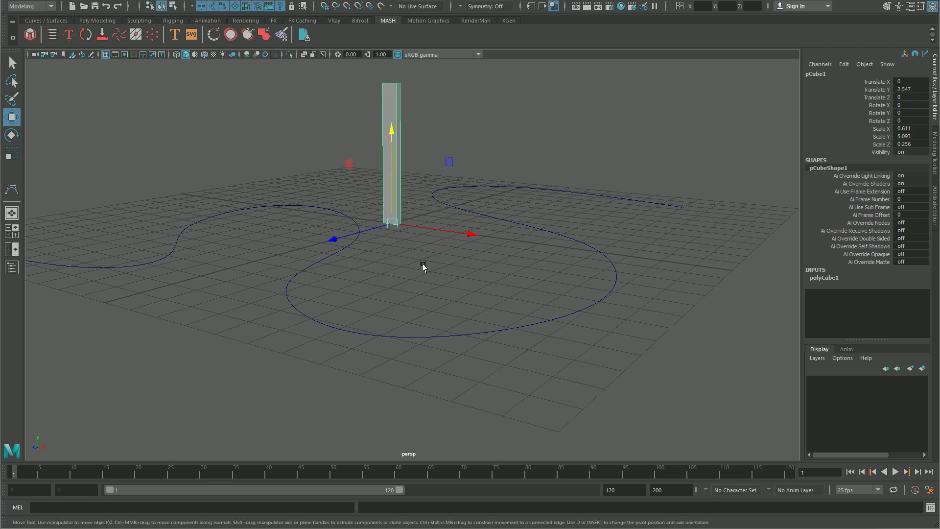
pyautogui.hotkey('alt', 'shift', 'd')
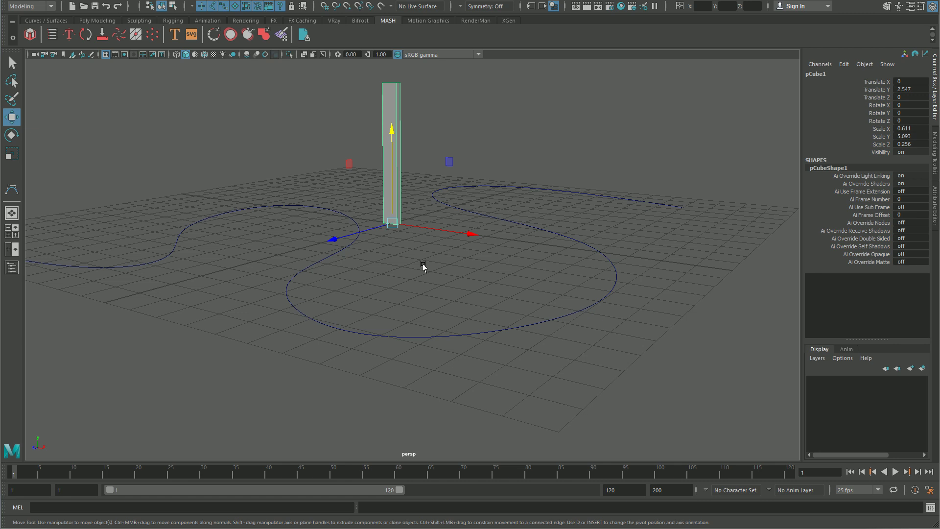
pyautogui.hotkey('alt', 'shift', 'f')
# Zoom out to frame the curve and reselect the domino block
pyautogui.keyDown('alt'); pyautogui.moveTo(440, 275); pyautogui.dragTo(376, 271, button='right'); pyautogui.keyUp('alt')
pyautogui.keyDown('alt'); pyautogui.moveTo(376, 270); pyautogui.dragTo(414, 289, button='middle'); pyautogui.keyUp('alt')
pyautogui.keyDown('alt'); pyautogui.moveTo(474, 292); pyautogui.dragTo(486, 313); pyautogui.keyUp('alt')
pyautogui.press('q')
pyautogui.keyDown('alt'); pyautogui.moveTo(580, 333); pyautogui.dragTo(513, 310, button='right'); pyautogui.keyUp('alt')
pyautogui.click(446, 317)
pyautogui.moveTo(449, 322); pyautogui.dragTo(451, 350)
pyautogui.click(425, 208)
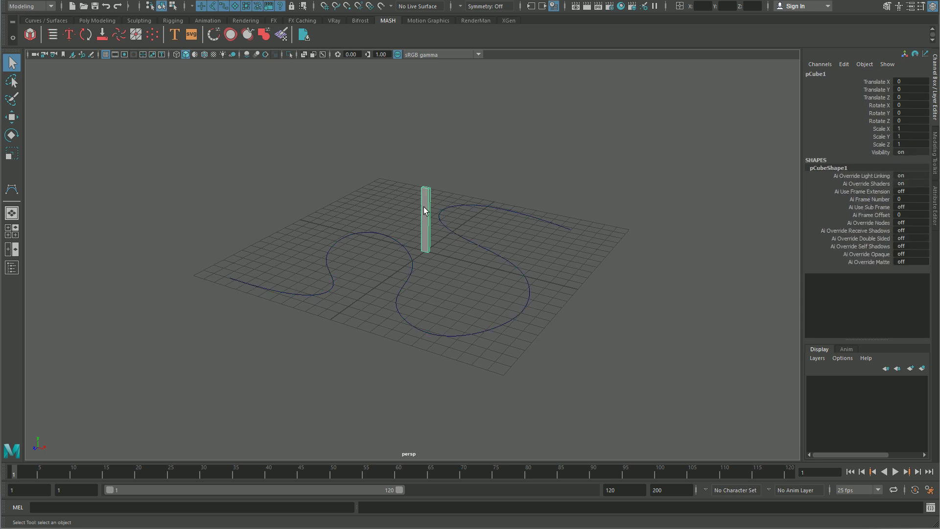
pyautogui.keyDown('alt'); pyautogui.moveTo(448, 313); pyautogui.dragTo(433, 278); pyautogui.keyUp('alt')
pyautogui.moveTo(424, 178); pyautogui.dragTo(432, 198)
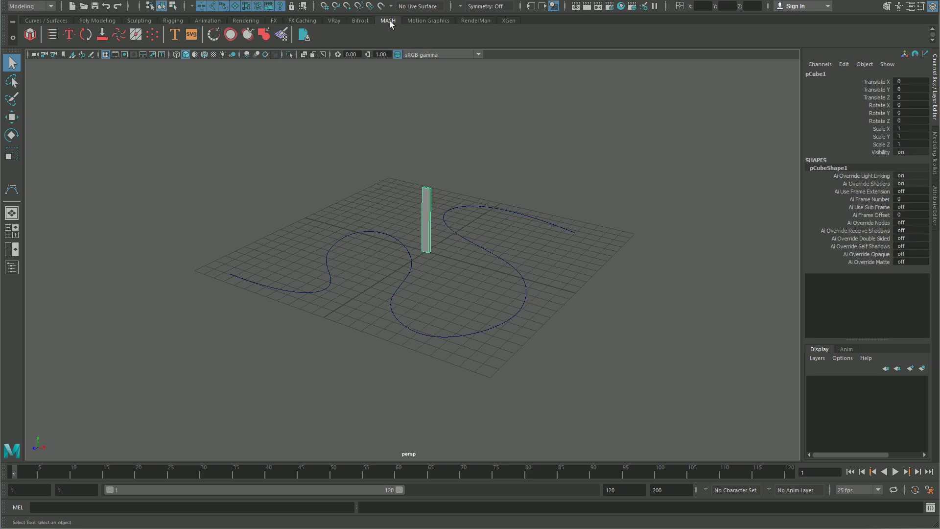
# Build MASH1 from the block, repeating it as 10 copies in a row
pyautogui.click(28, 35)
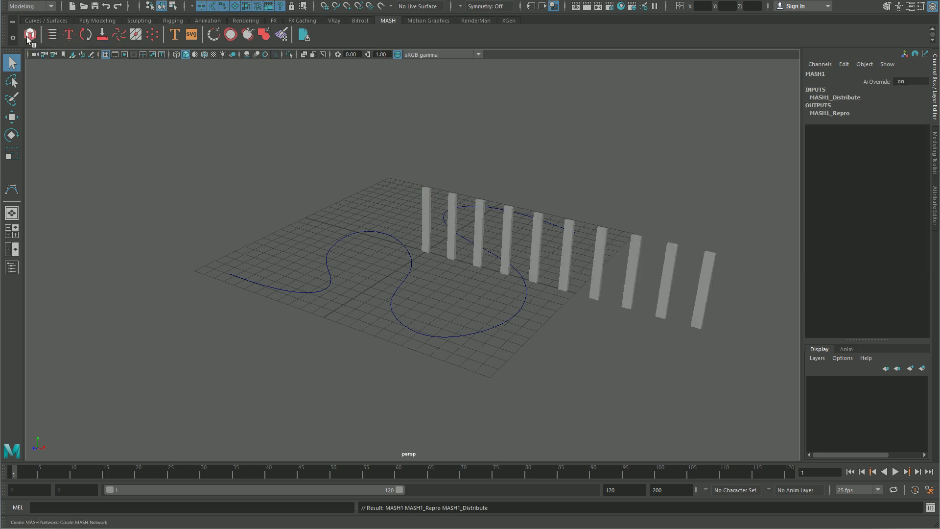
pyautogui.keyDown('alt'); pyautogui.moveTo(423, 311); pyautogui.dragTo(552, 278); pyautogui.keyUp('alt')
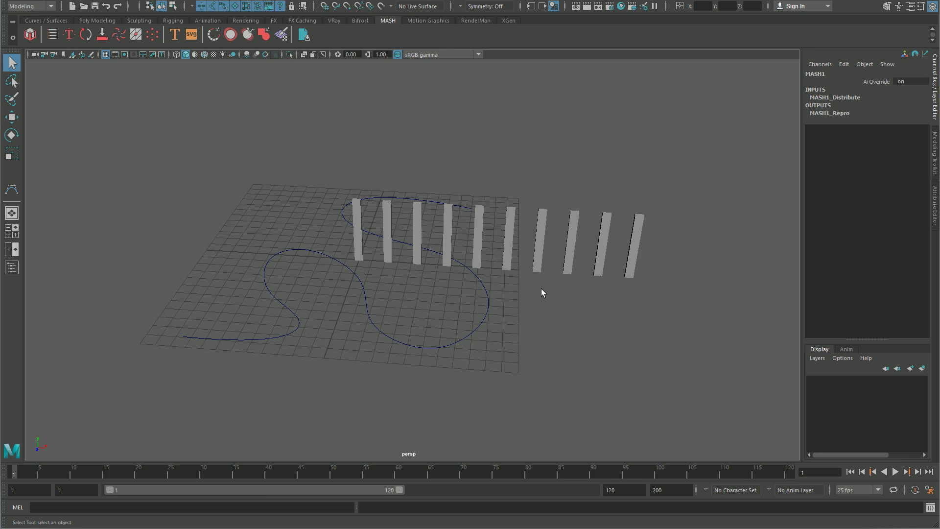
pyautogui.hotkey('ctrl', 'a')
pyautogui.keyDown('alt'); pyautogui.moveTo(479, 307); pyautogui.dragTo(484, 307); pyautogui.keyUp('alt')
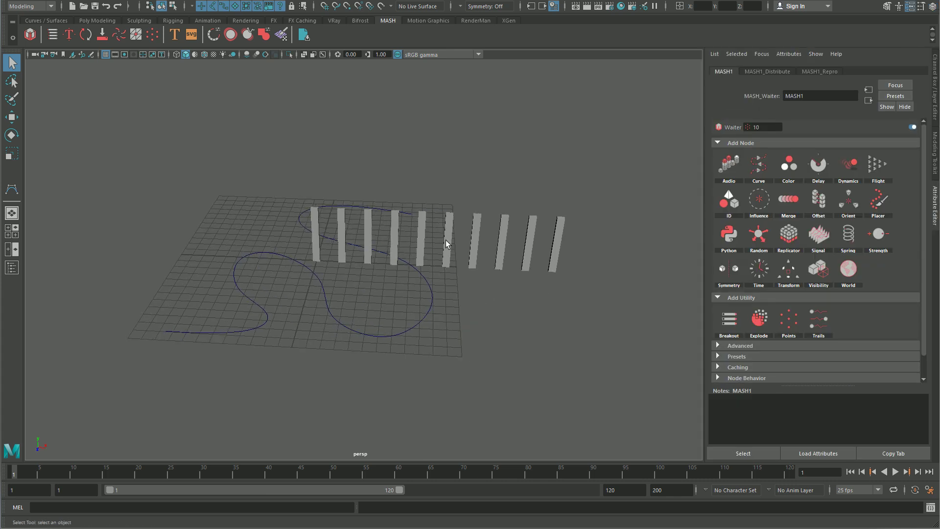
# Drag the Curve icon from Add Node onto MASH1 to create MASH1_Curve
pyautogui.keyDown('alt'); pyautogui.moveTo(460, 258); pyautogui.dragTo(382, 264); pyautogui.keyUp('alt')
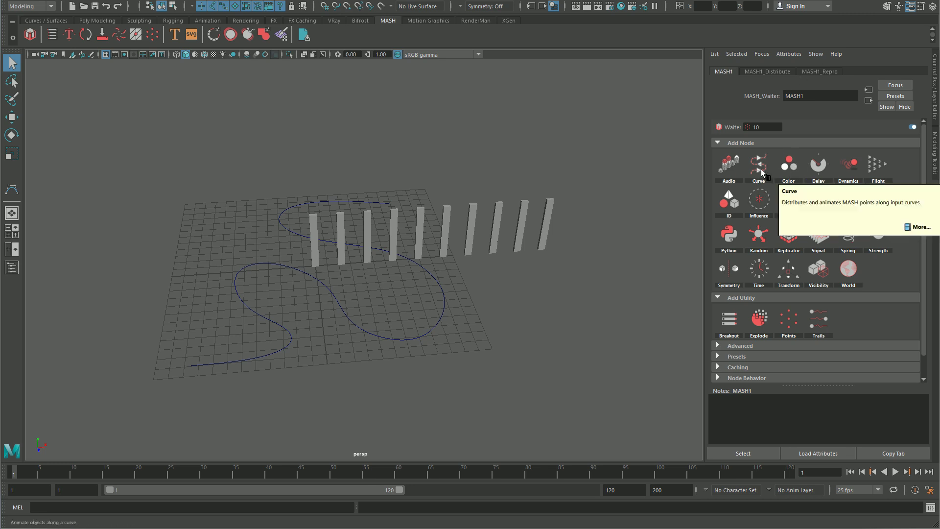
pyautogui.moveTo(761, 171); pyautogui.dragTo(795, 179)
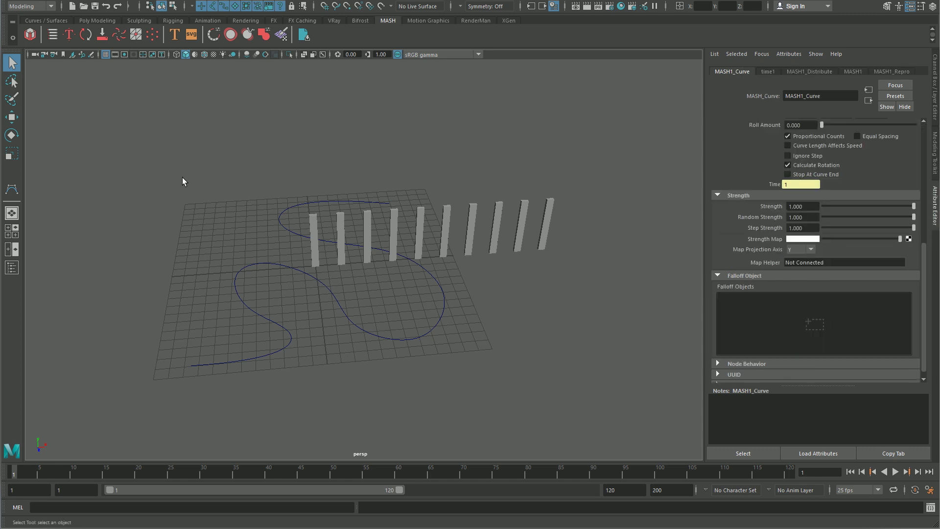
pyautogui.click(12, 267)
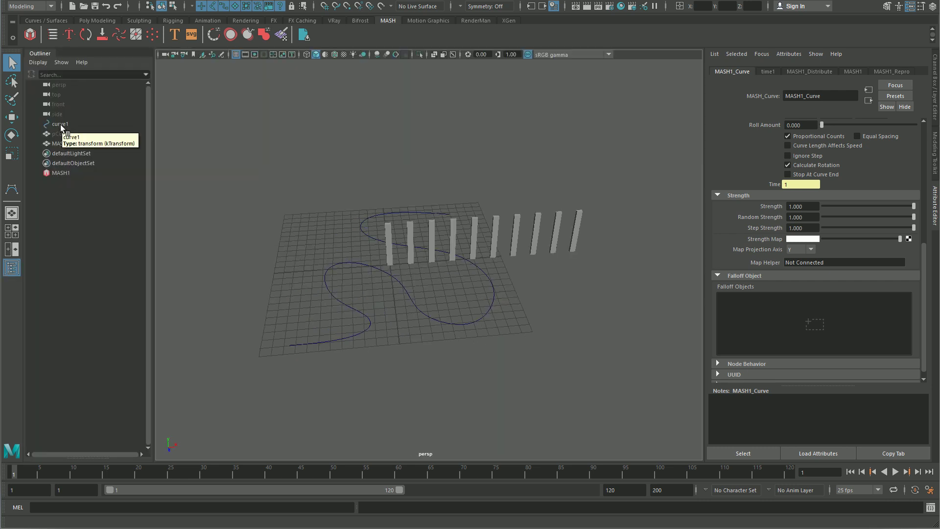
# Connect curve1 as MASH1_Curve's input curve so the ten dominoes spread along the S-curve
pyautogui.moveTo(61, 124); pyautogui.dragTo(609, 260, button='middle')
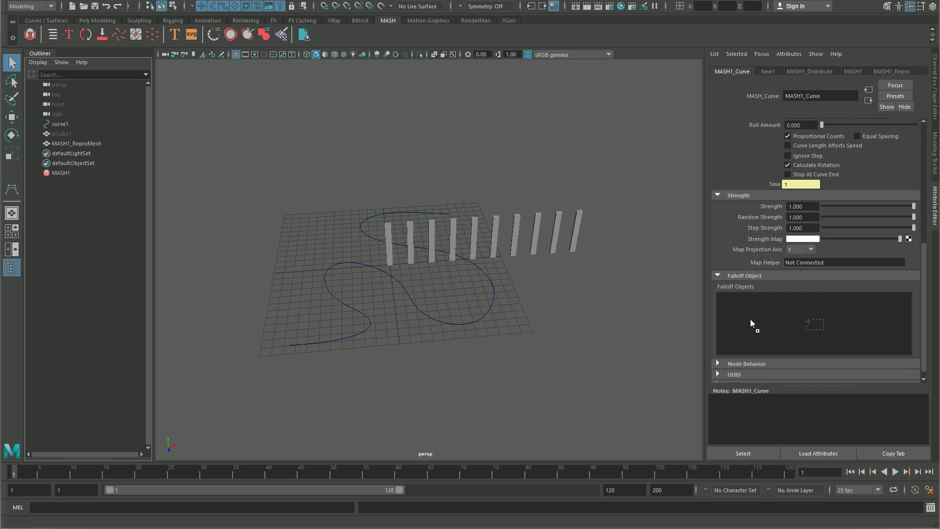
pyautogui.moveTo(750, 319); pyautogui.dragTo(751, 319, button='middle')
pyautogui.scroll(-1, 762, 301)
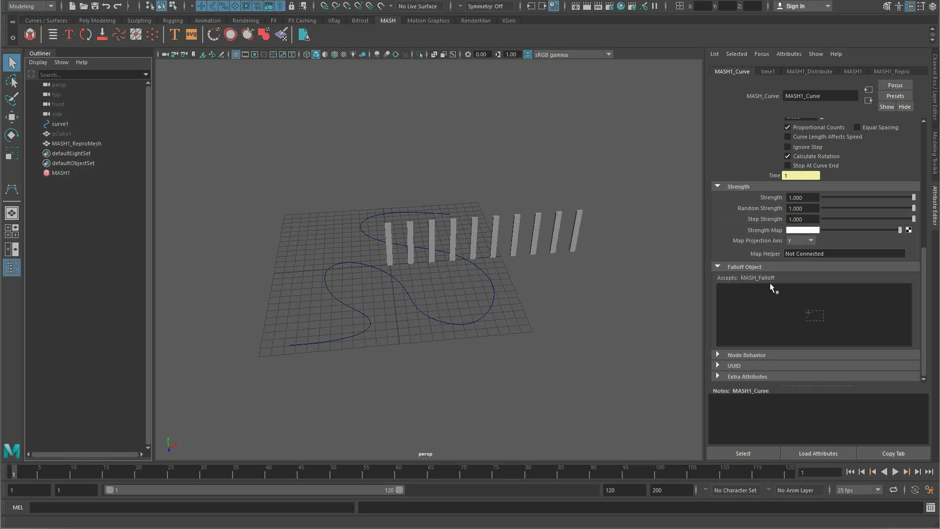
pyautogui.moveTo(926, 257); pyautogui.dragTo(926, 123)
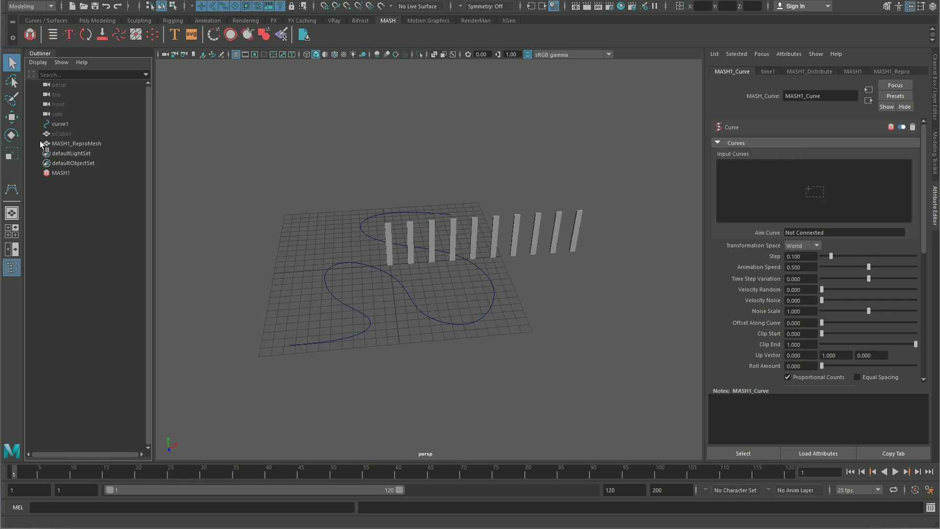
pyautogui.moveTo(60, 125); pyautogui.dragTo(821, 177, button='middle')
pyautogui.keyDown('alt'); pyautogui.moveTo(360, 394); pyautogui.dragTo(342, 374); pyautogui.keyUp('alt')
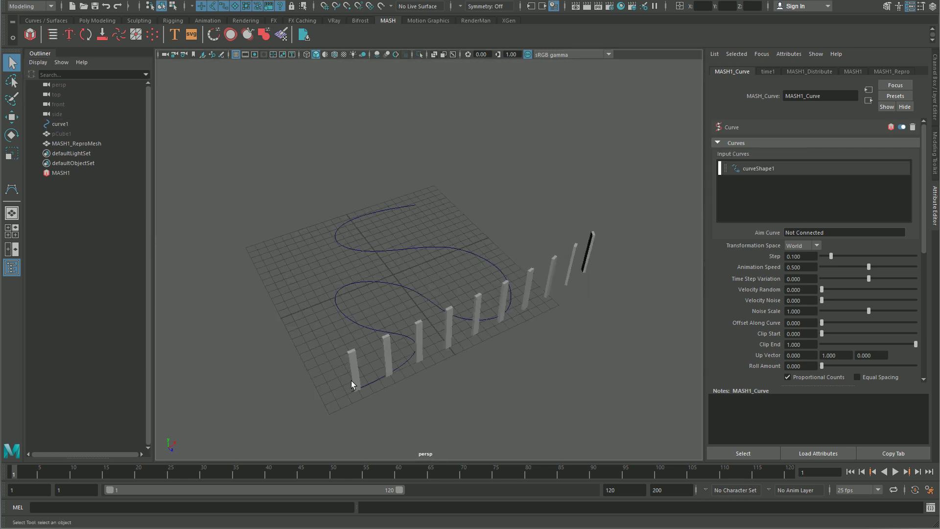
pyautogui.keyDown('alt'); pyautogui.moveTo(472, 403); pyautogui.dragTo(443, 392); pyautogui.keyUp('alt')
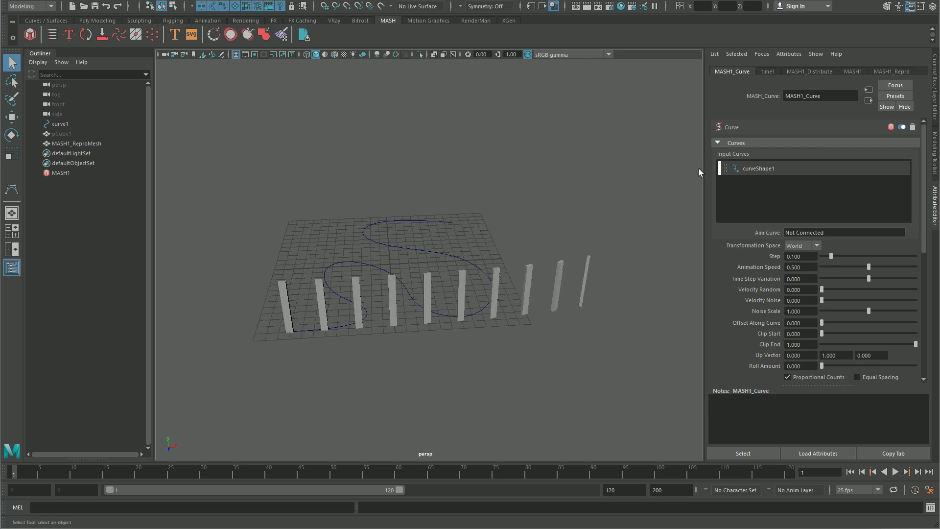
# Set MASH1_Distribute's Distribution Type to Initial State
pyautogui.click(826, 72)
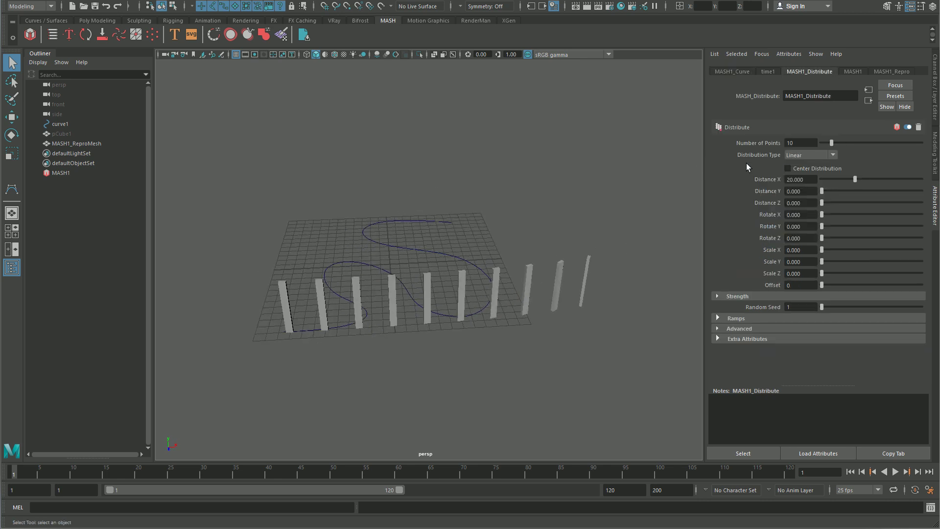
pyautogui.click(830, 155)
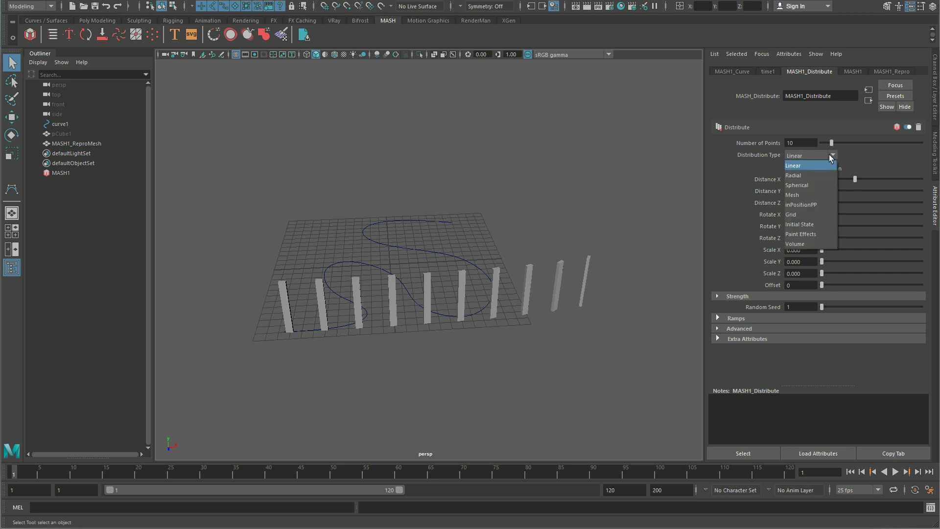
pyautogui.click(814, 226)
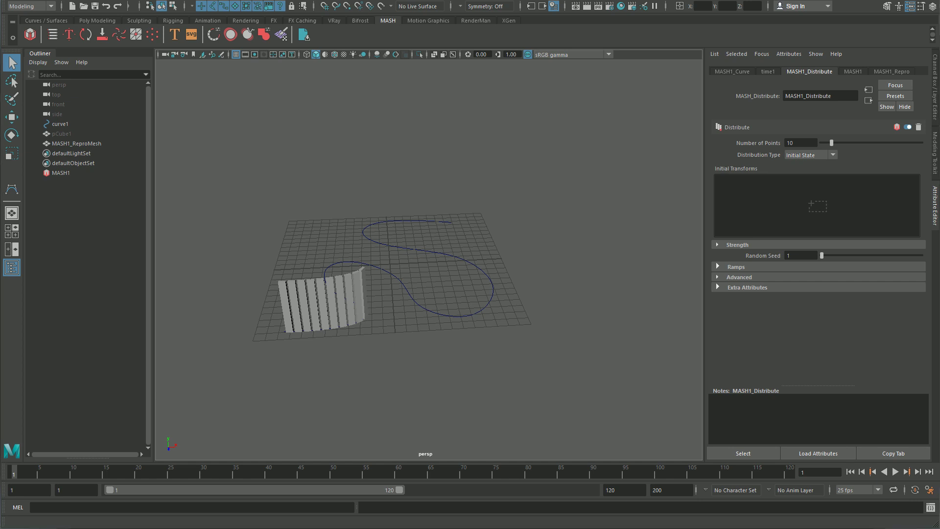
pyautogui.keyDown('alt'); pyautogui.moveTo(381, 337); pyautogui.dragTo(360, 338); pyautogui.keyUp('alt')
pyautogui.keyDown('alt'); pyautogui.moveTo(420, 327); pyautogui.dragTo(455, 324); pyautogui.keyUp('alt')
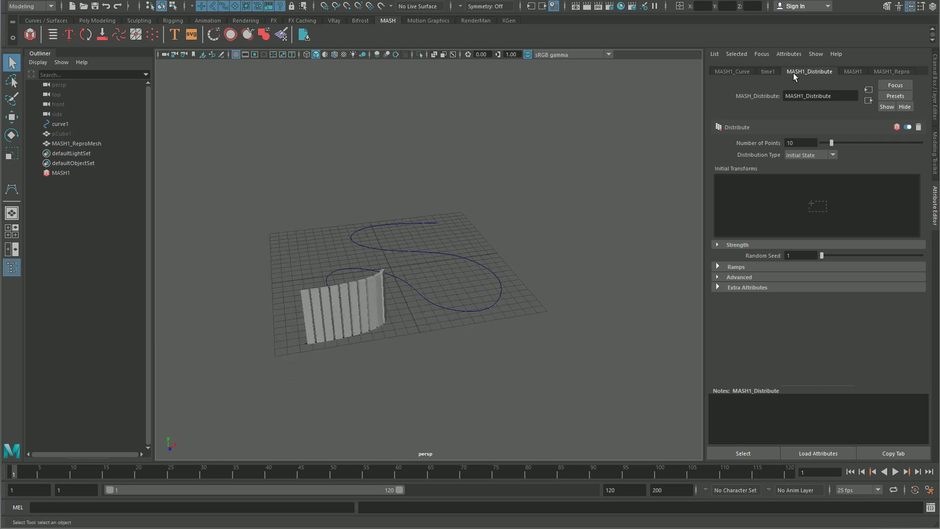
# Reduce Number of Points to 1, leaving a single domino
pyautogui.click(730, 72)
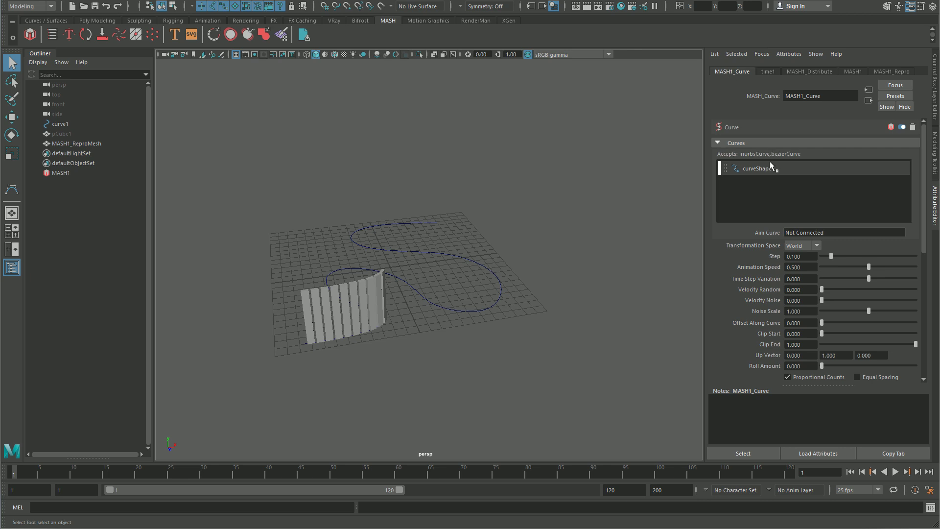
pyautogui.click(806, 71)
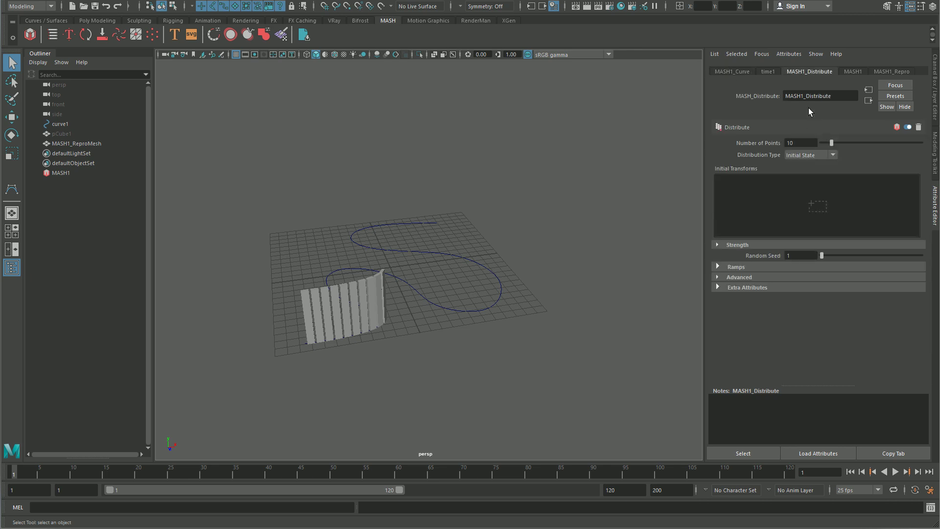
pyautogui.moveTo(832, 144); pyautogui.dragTo(823, 144)
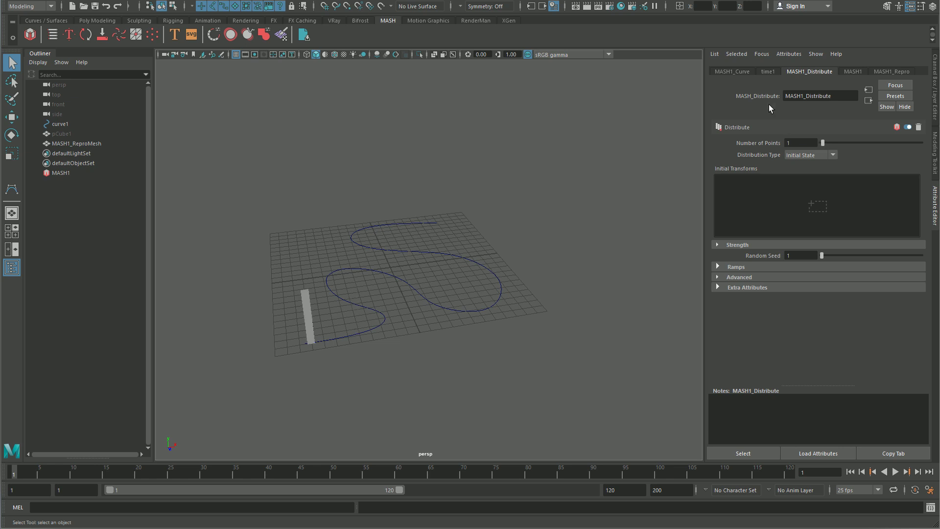
# Raise MASH1_Curve's Step value to 0.158
pyautogui.click(733, 73)
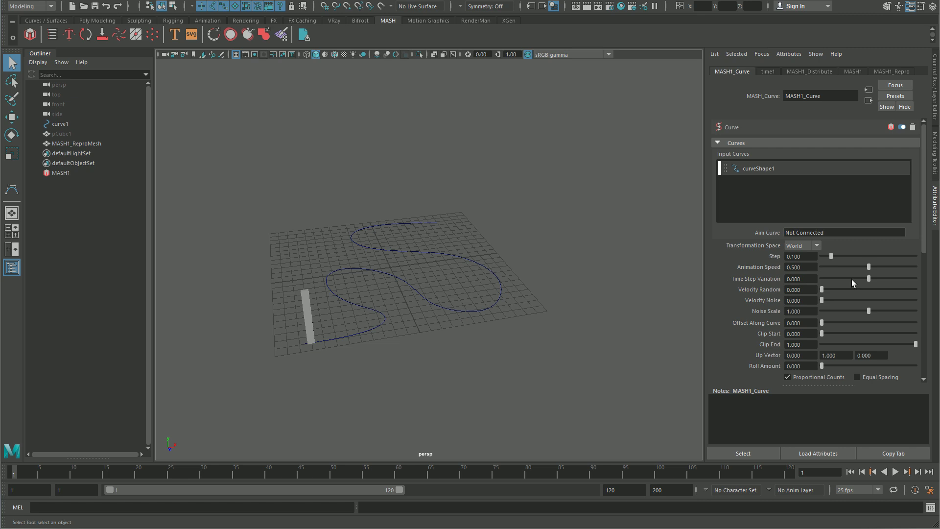
pyautogui.moveTo(925, 218); pyautogui.dragTo(929, 258)
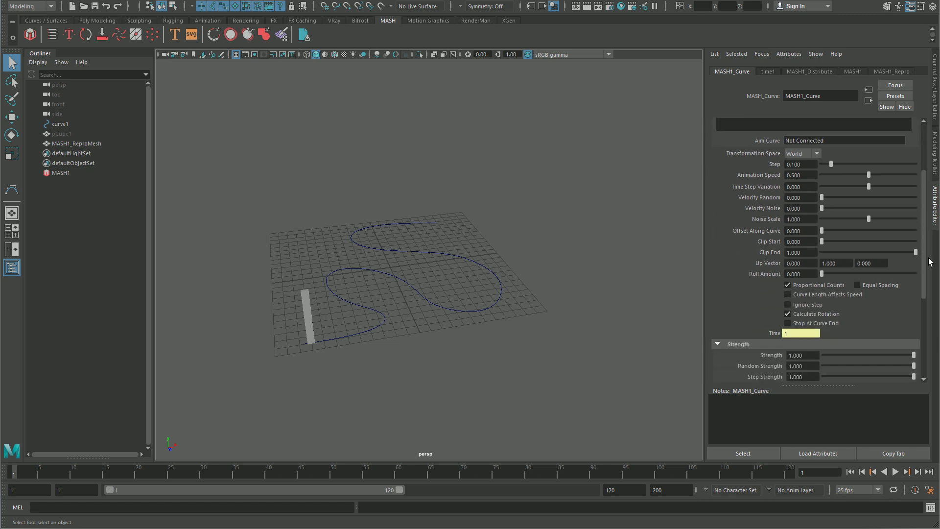
pyautogui.moveTo(924, 293); pyautogui.dragTo(924, 308)
pyautogui.scroll(4, 851, 242)
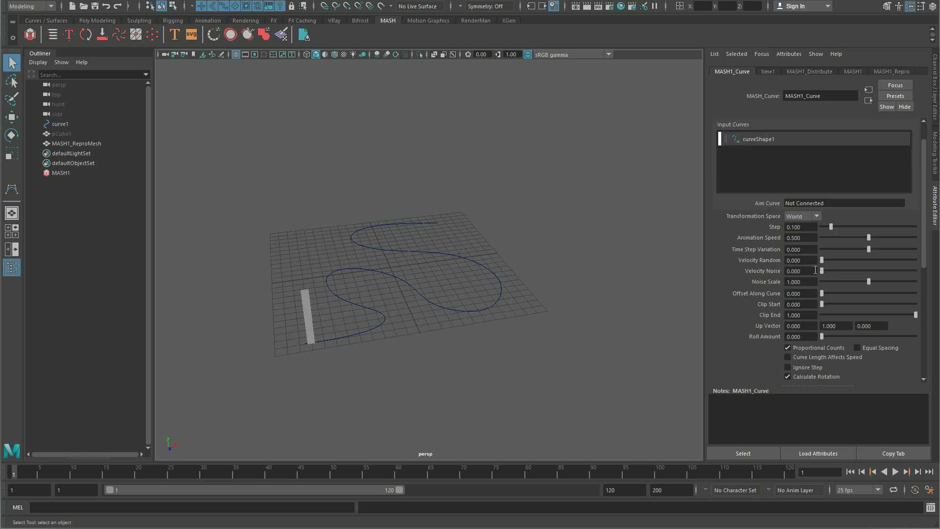
pyautogui.moveTo(831, 227); pyautogui.dragTo(838, 229)
# Increase MASH1_Distribute's Number of Points to 24
pyautogui.click(809, 72)
pyautogui.moveTo(824, 145); pyautogui.dragTo(846, 146)
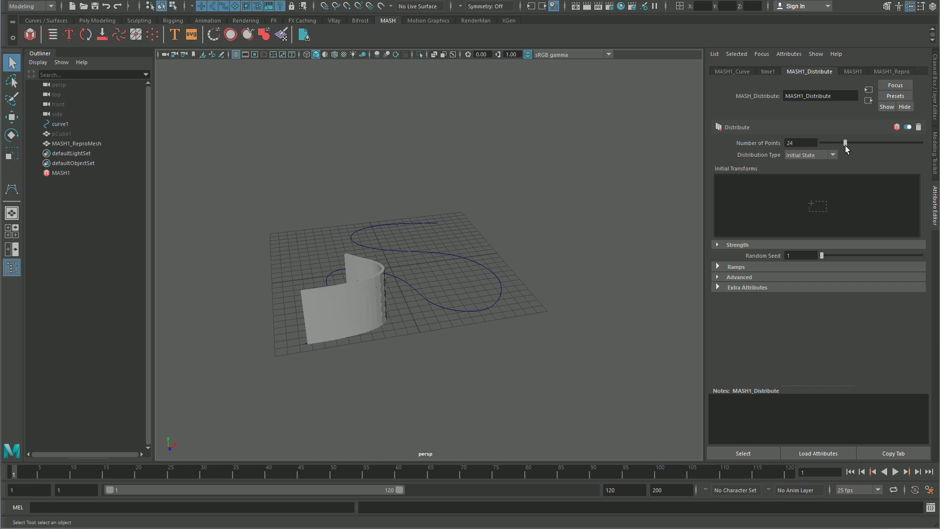
pyautogui.click(733, 73)
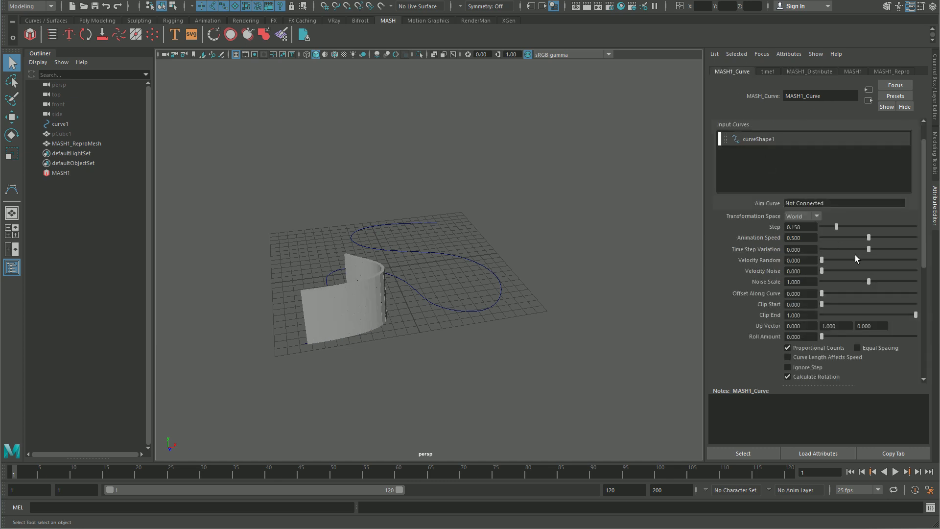
# Set MASH1_Curve Step to 1.000 and inspect the 24 columns spread along the curve
pyautogui.moveTo(838, 225); pyautogui.dragTo(920, 223)
pyautogui.keyDown('alt'); pyautogui.moveTo(380, 316); pyautogui.dragTo(508, 294); pyautogui.keyUp('alt')
pyautogui.keyDown('alt'); pyautogui.moveTo(508, 293); pyautogui.dragTo(499, 337, button='right'); pyautogui.keyUp('alt')
pyautogui.keyDown('alt'); pyautogui.moveTo(468, 306); pyautogui.dragTo(418, 322); pyautogui.keyUp('alt')
pyautogui.keyDown('alt'); pyautogui.moveTo(453, 372); pyautogui.dragTo(433, 411, button='right'); pyautogui.keyUp('alt')
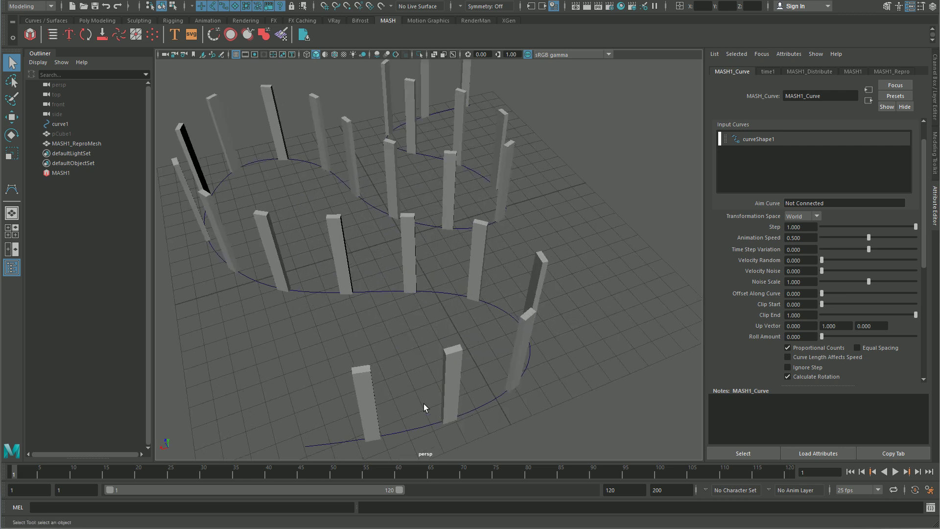
pyautogui.scroll(-5, 310, 380)
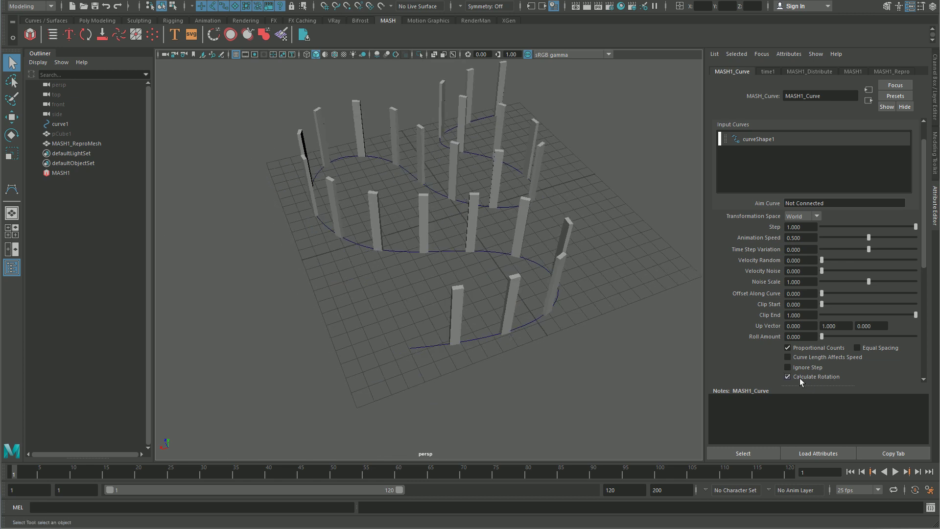
# Enable Equal Spacing on MASH1_Curve, keeping Calculate Rotation on so dominoes follow the curve
pyautogui.click(807, 378)
pyautogui.keyDown('alt'); pyautogui.moveTo(652, 365); pyautogui.dragTo(428, 348, button='right'); pyautogui.keyUp('alt')
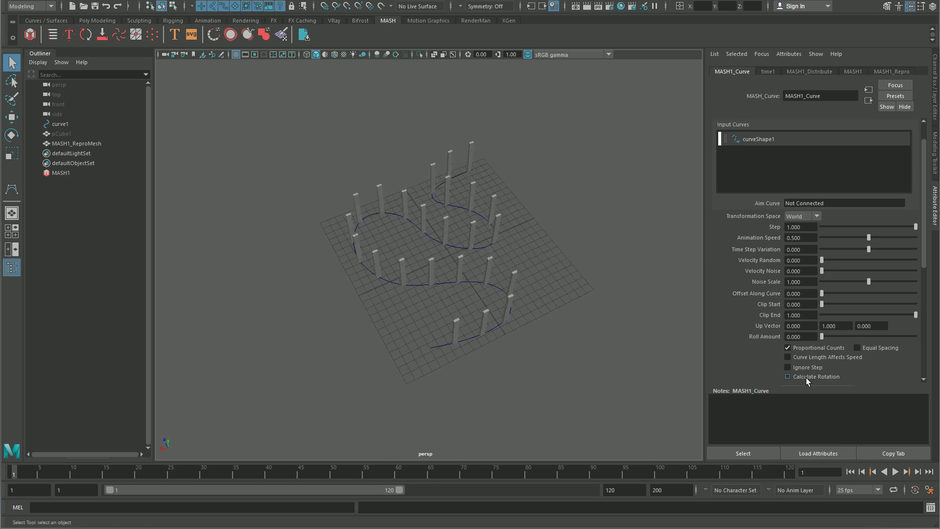
pyautogui.click(866, 350)
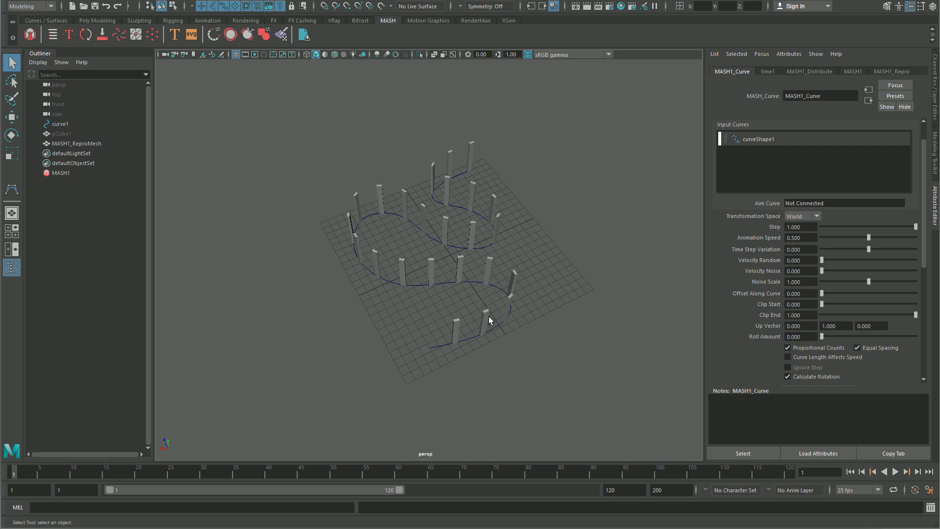
pyautogui.keyDown('alt'); pyautogui.moveTo(568, 348); pyautogui.dragTo(531, 346); pyautogui.keyUp('alt')
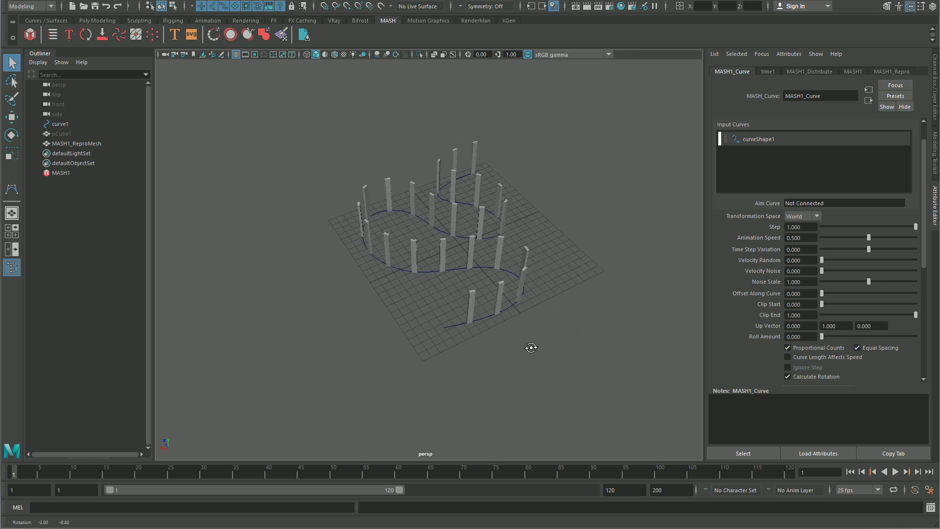